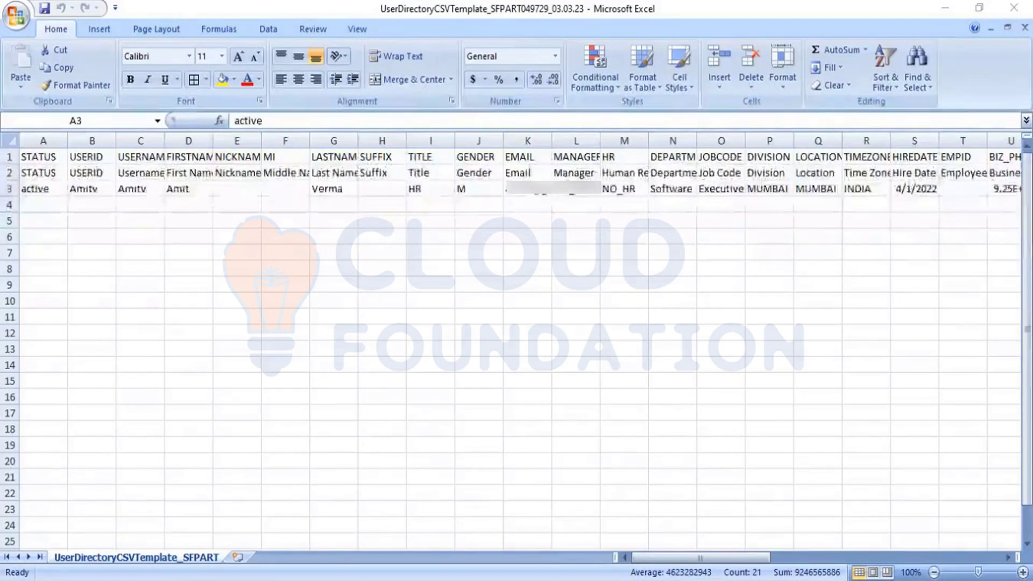
Step: In File Explorer, open UserDirectoryCSVTemplate_SFPART049729_05.03.23 from the UDF folder to check its user record, close it and minimize Excel
key("alt+Tab")
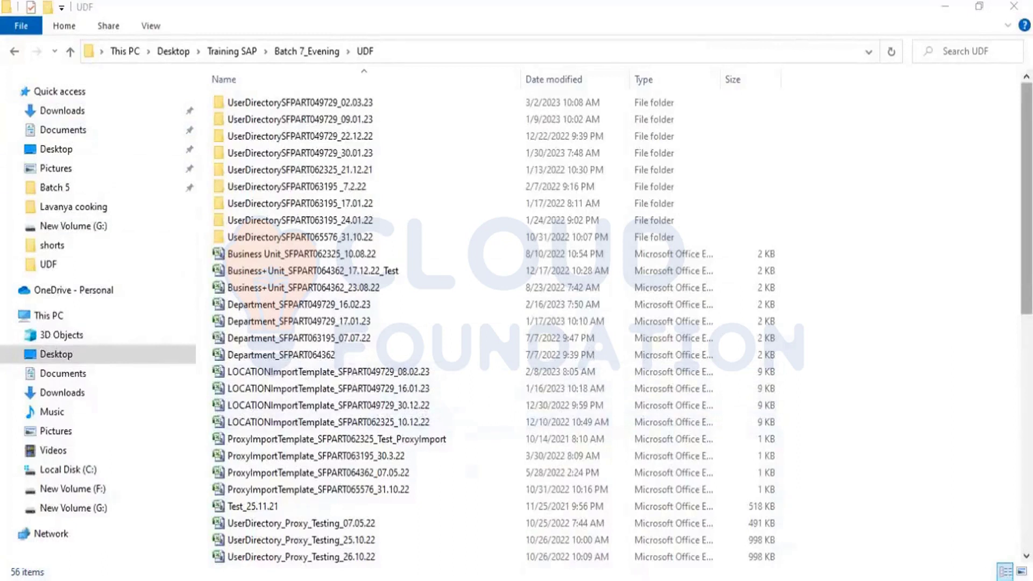
scroll(613, 323, "down", 3)
scroll(614, 323, "down", 3)
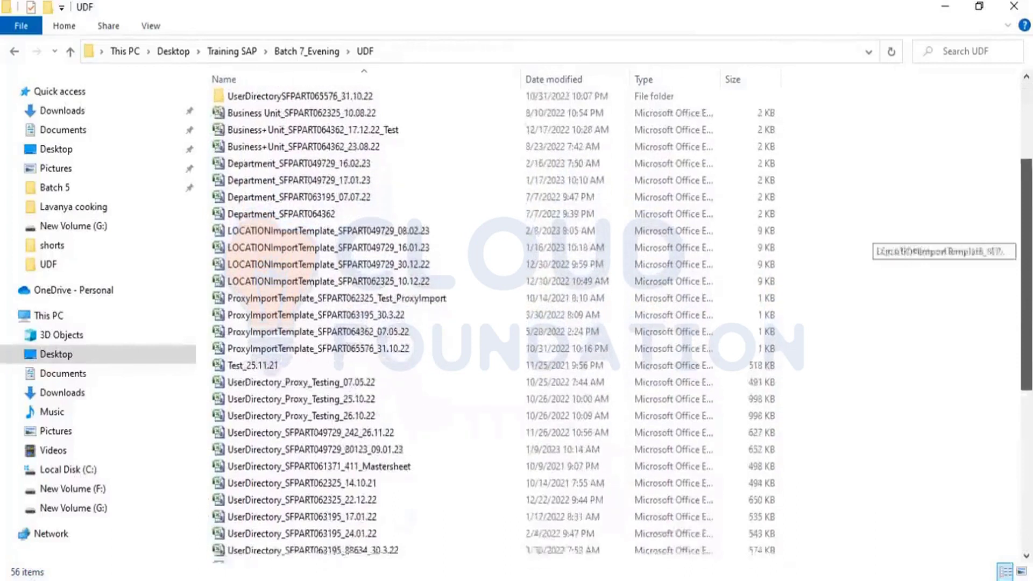
scroll(613, 323, "down", 1)
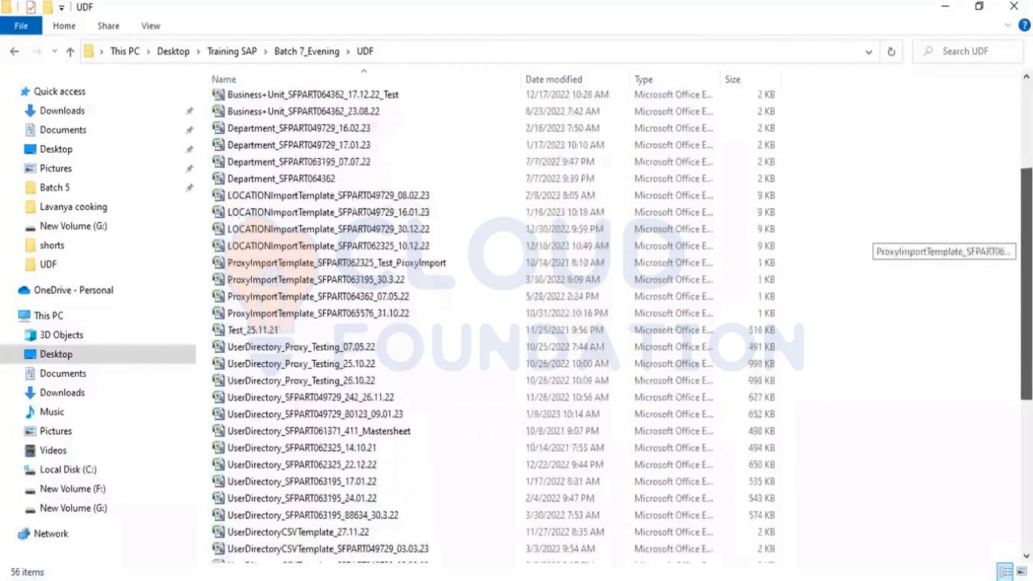
scroll(614, 323, "down", 1)
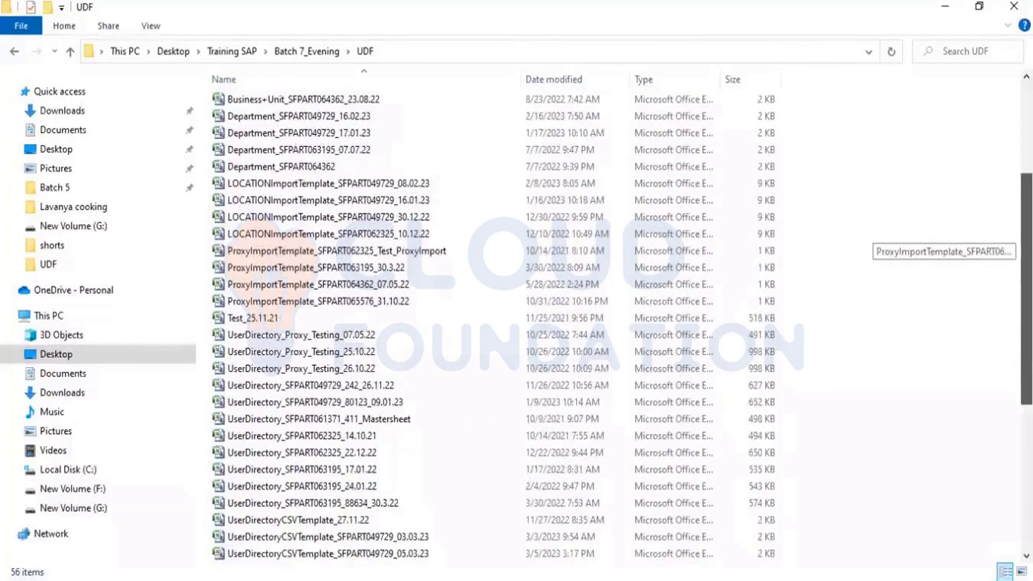
scroll(613, 323, "down", 1)
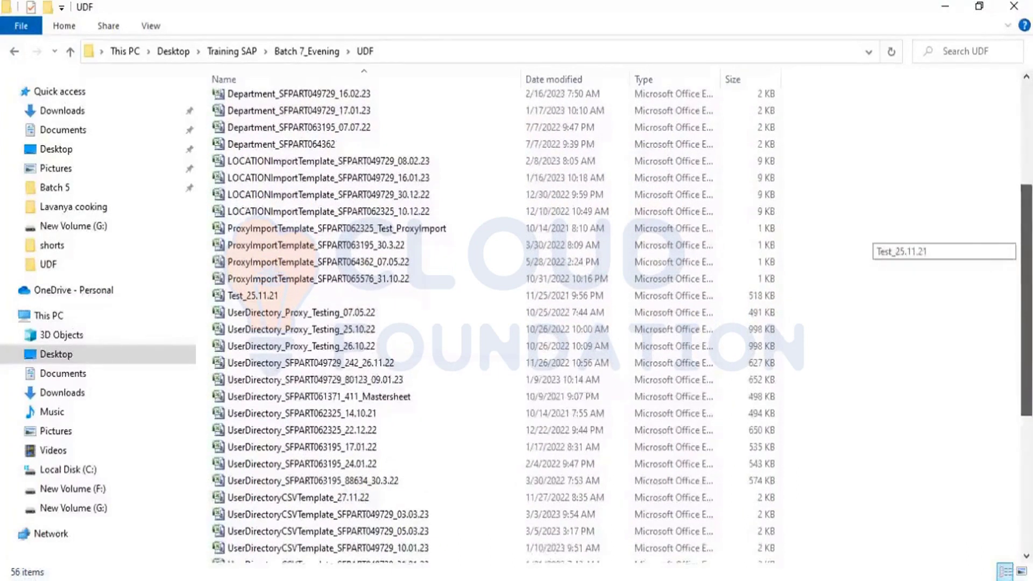
scroll(614, 323, "down", 2)
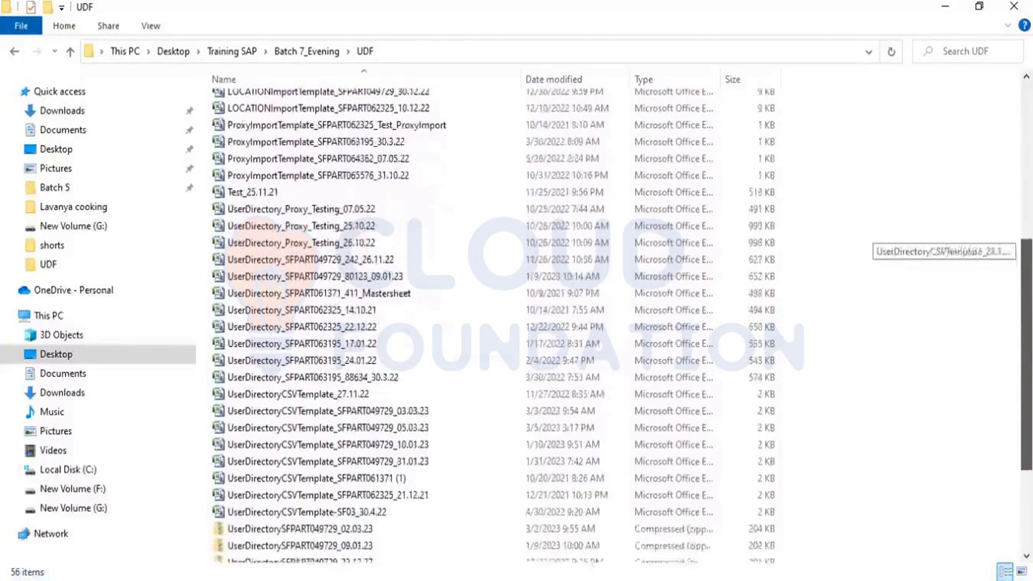
scroll(806, 447, "down", 1)
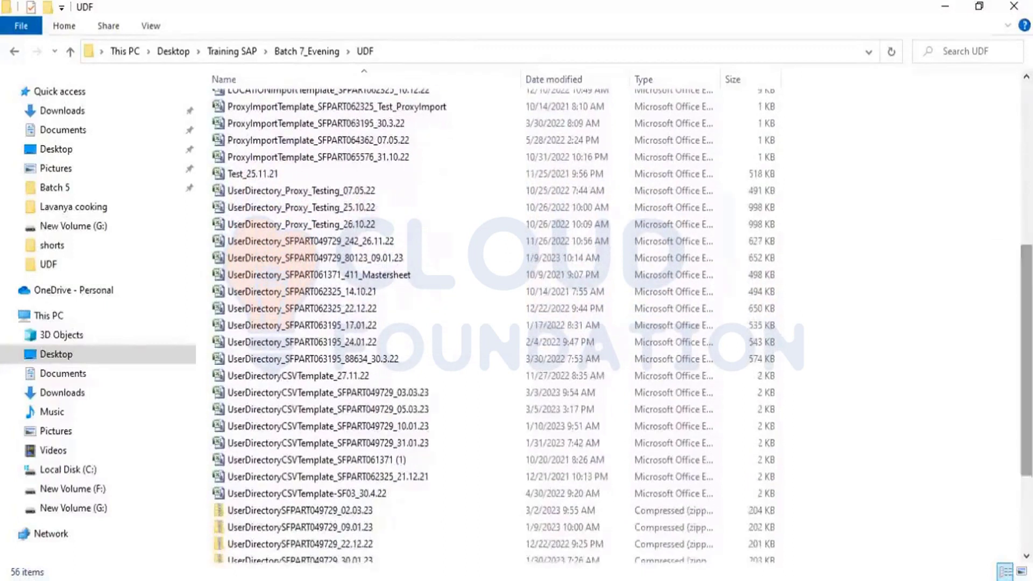
left_click(377, 412)
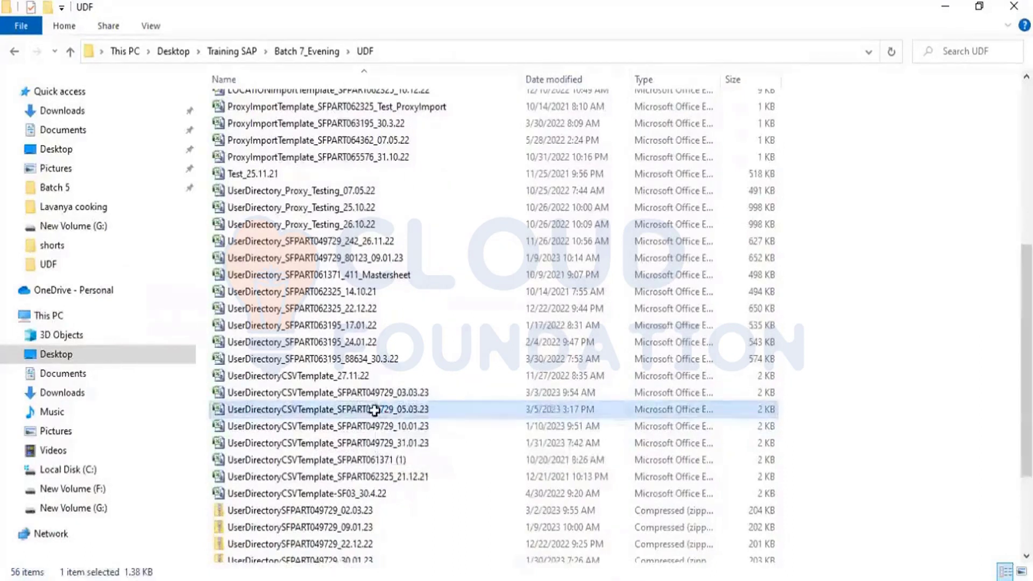
double_click(374, 411)
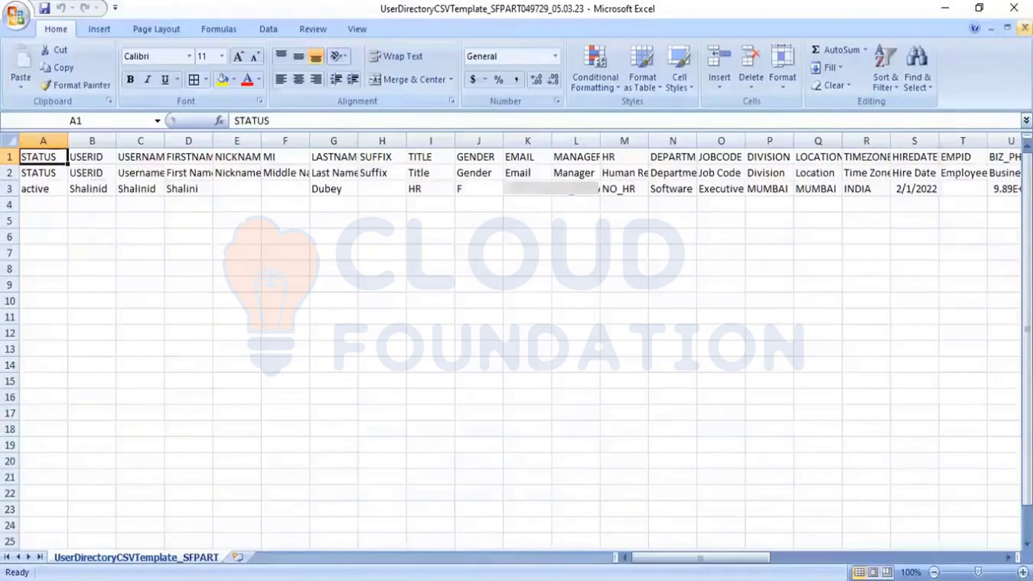
left_click(1024, 27)
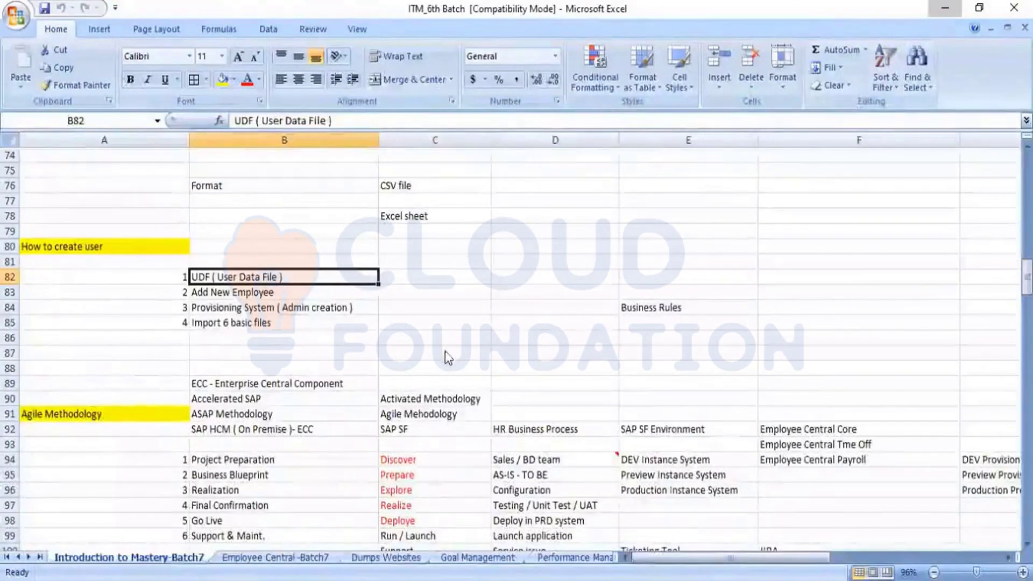
left_click(945, 9)
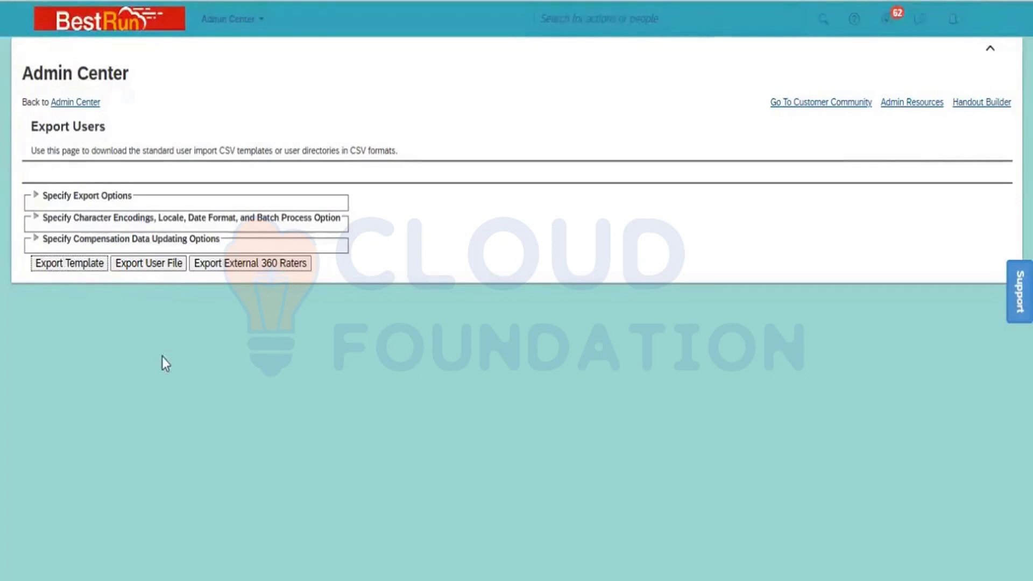
Step: Search the actions for "import employee data" and open the Import Employee Data page
left_click(589, 18)
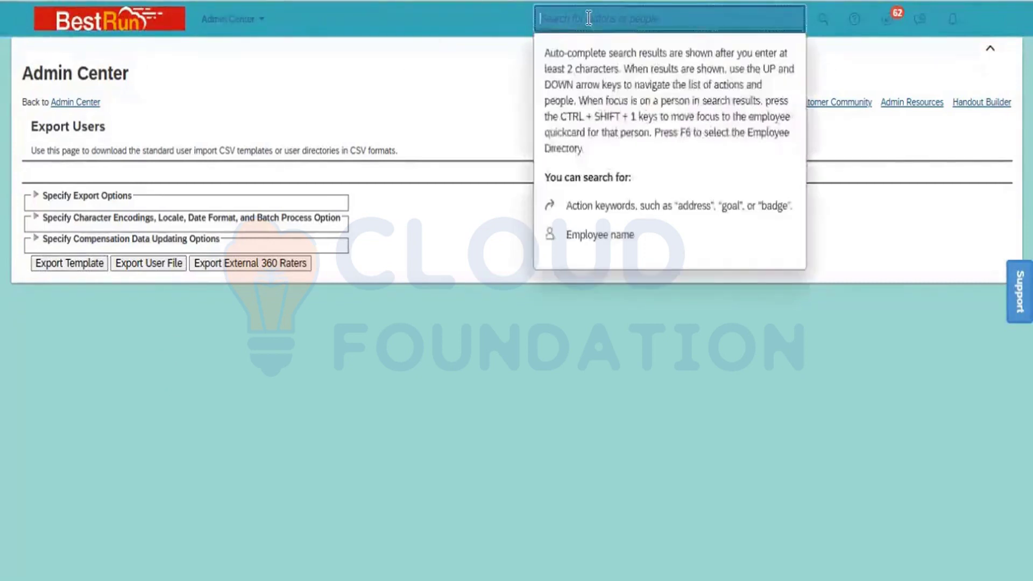
type("impo")
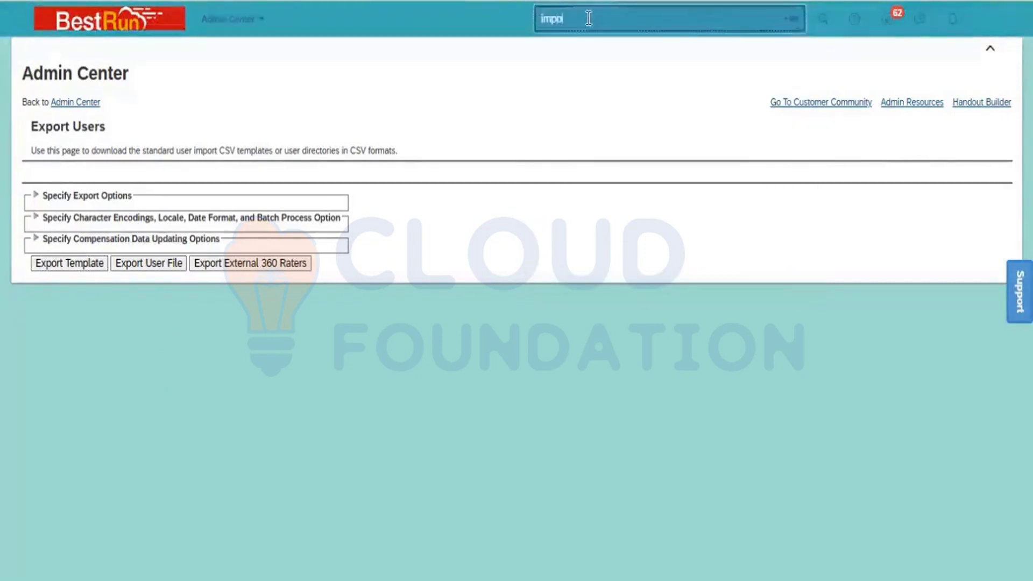
type("rt emp")
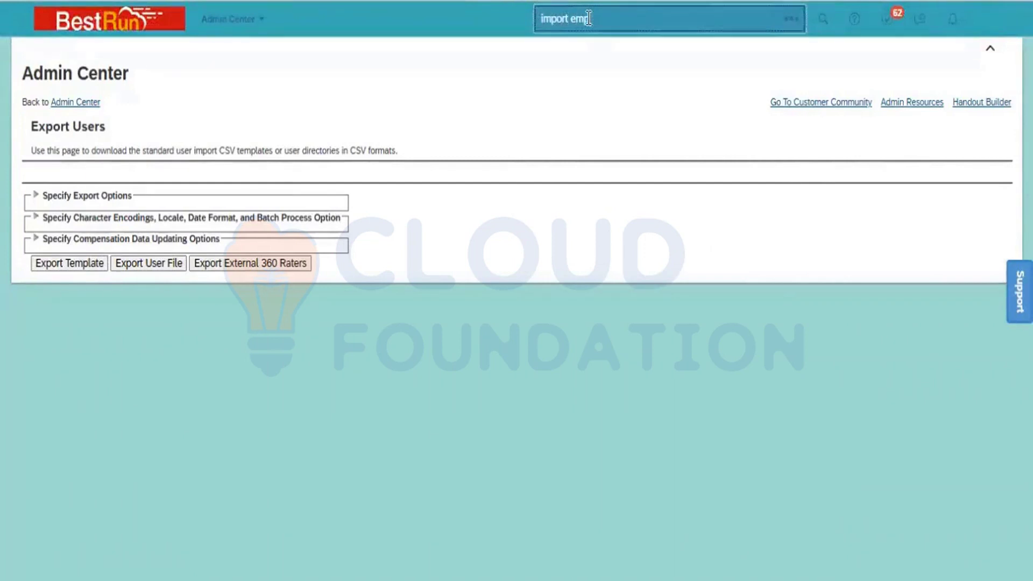
type("loyee data")
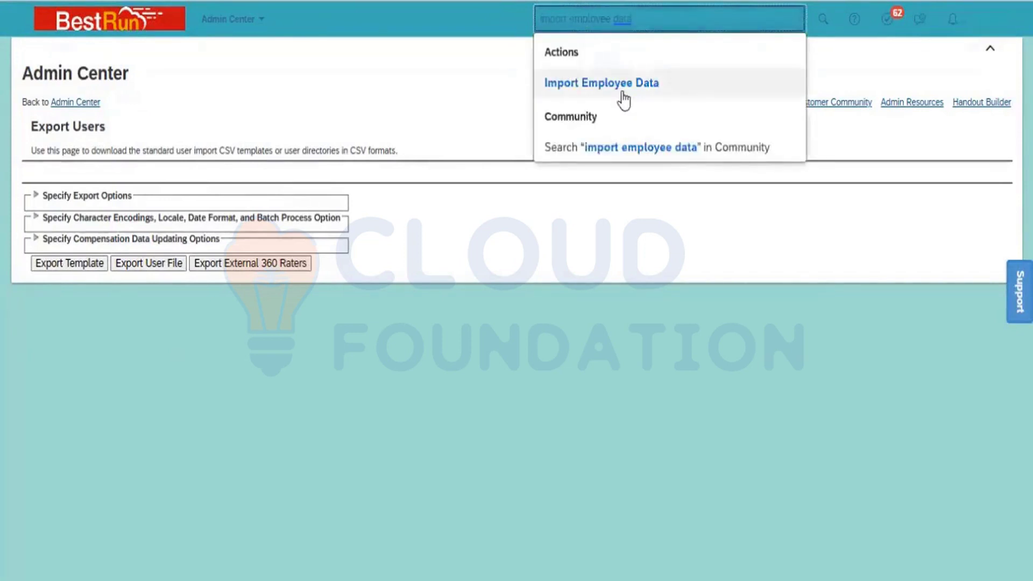
left_click(601, 92)
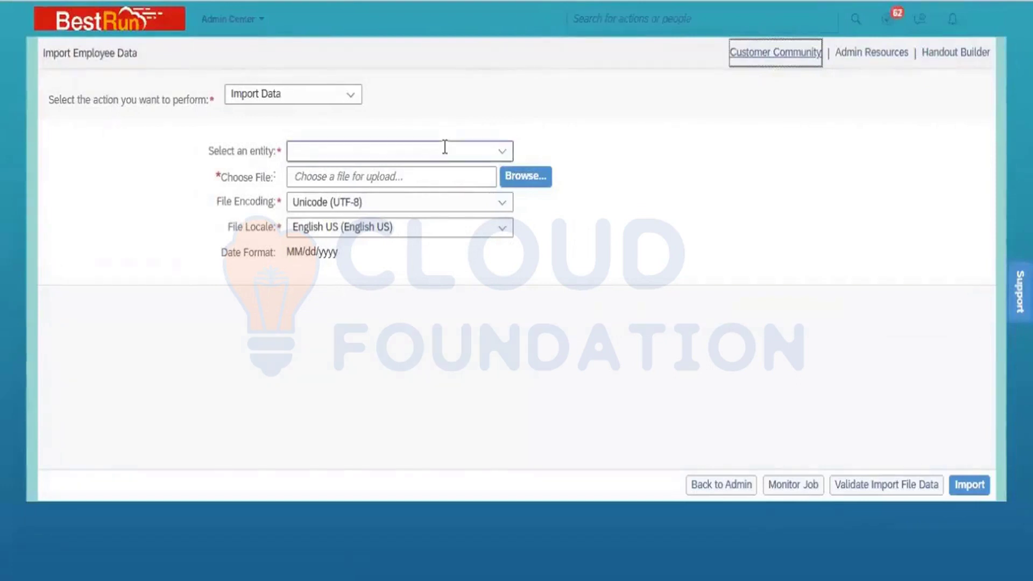
Step: Choose Basic Import as the entity for the employee data import
left_click(503, 151)
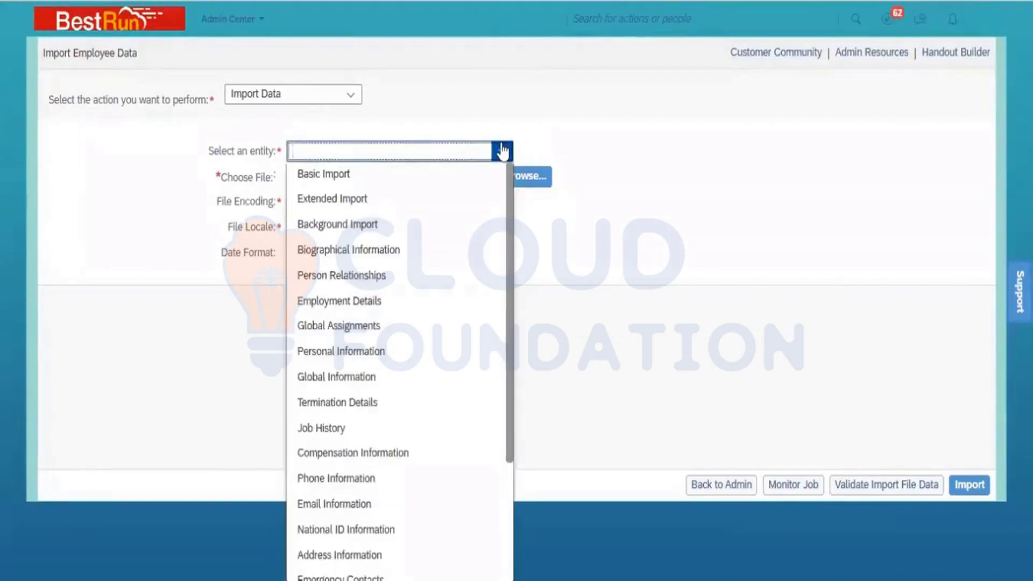
left_click(357, 178)
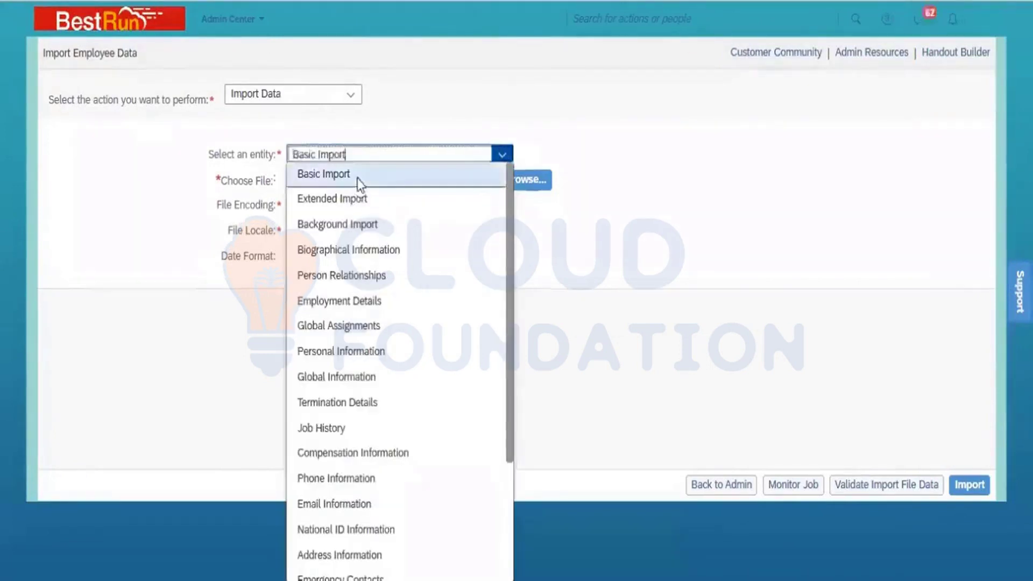
left_click(357, 178)
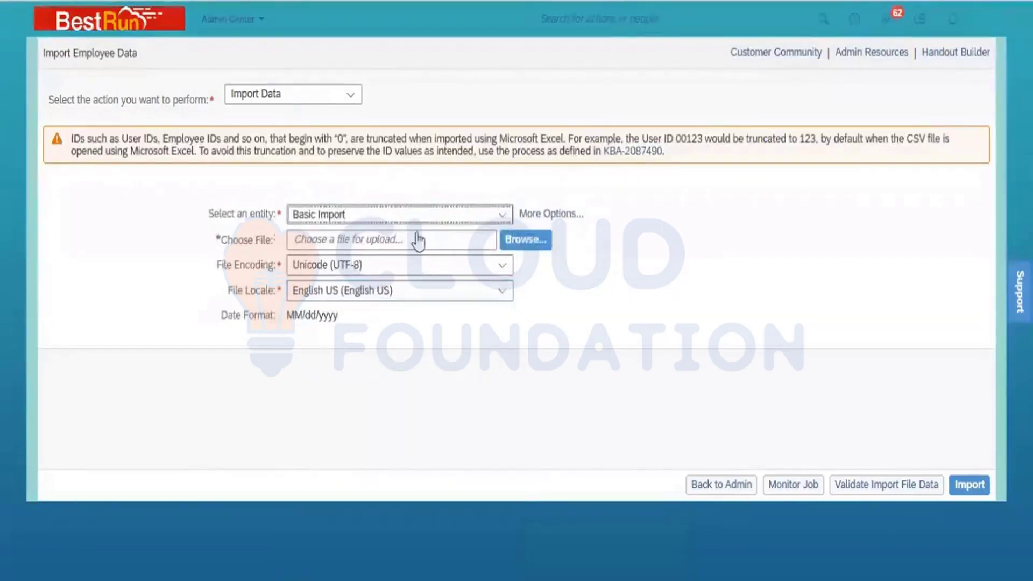
Step: Choose UserDirectoryCSVTemplate_SFPART049729_05.03.23 from the Batch 7_Evening UDF folder inside the desktop's Training SAP folder as the upload file
left_click(506, 243)
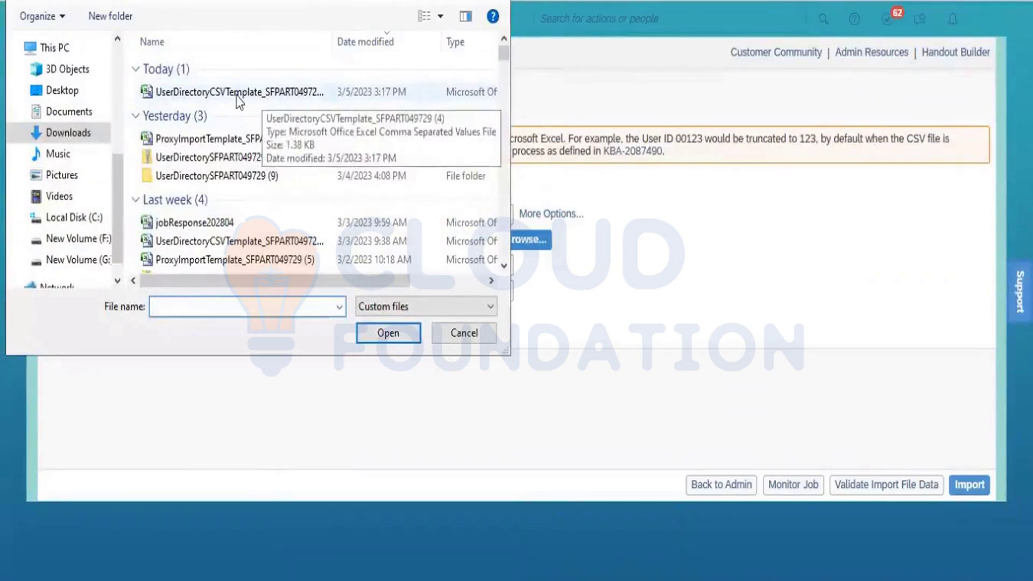
left_click(64, 90)
double_click(457, 220)
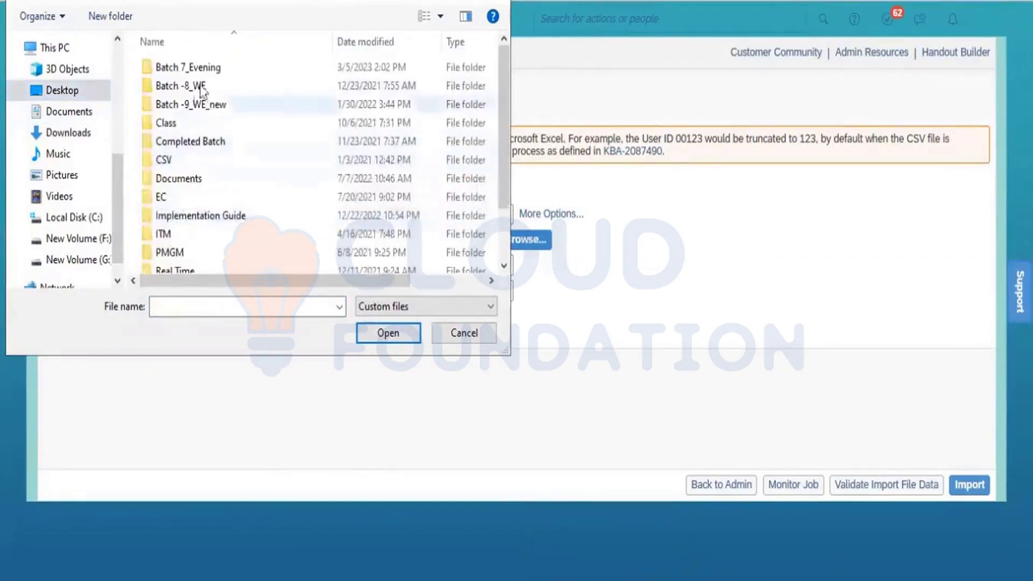
left_click(213, 73)
double_click(213, 72)
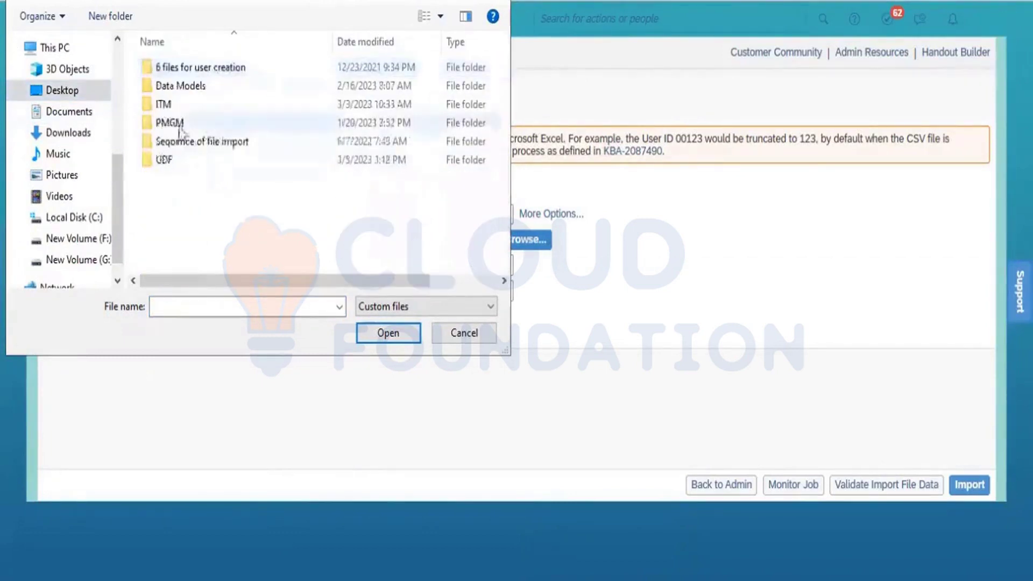
double_click(179, 160)
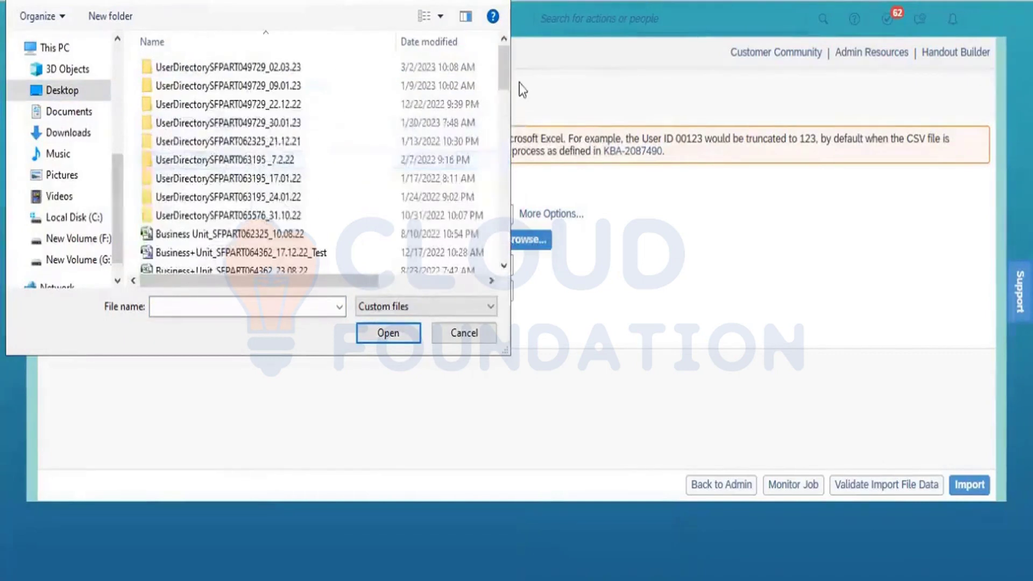
left_click_drag(502, 69, 511, 204)
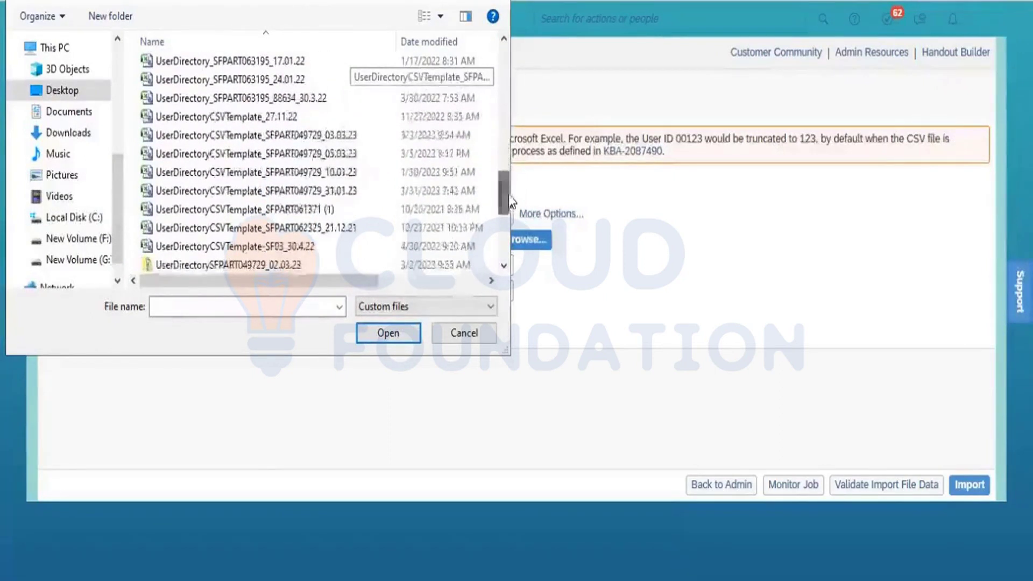
left_click(334, 159)
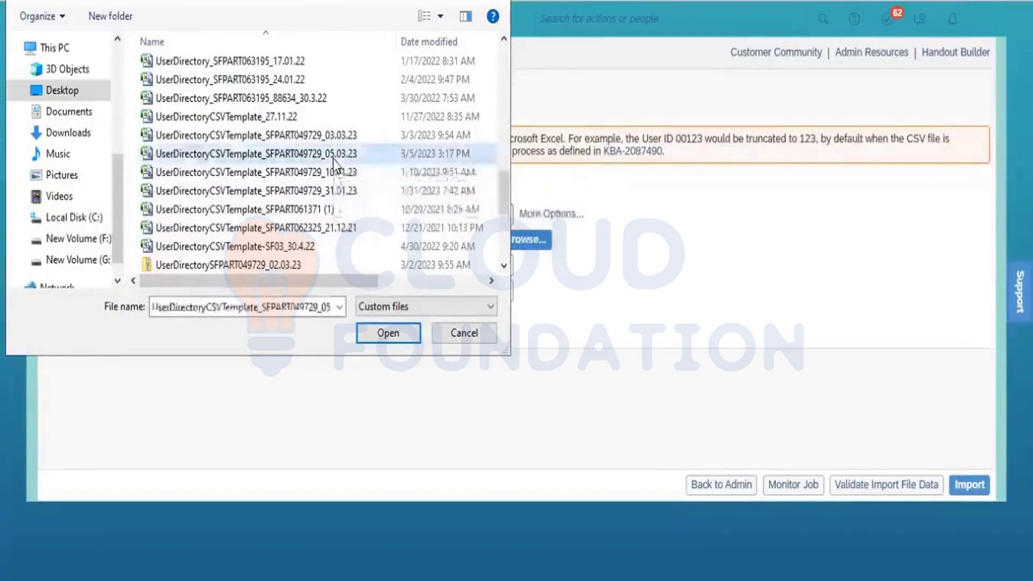
left_click(379, 331)
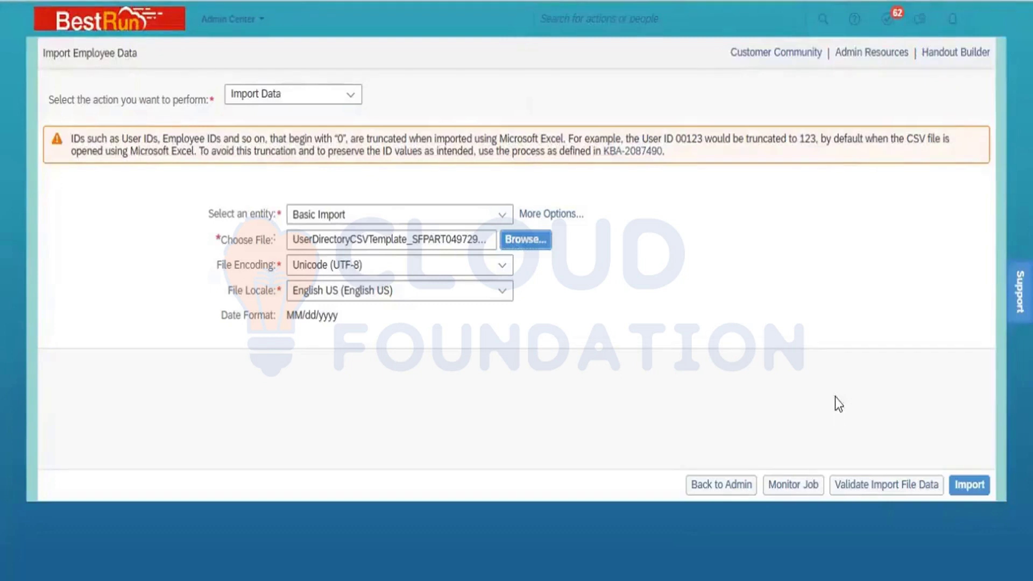
Step: Validate the chosen user directory file's data and import it
left_click(879, 485)
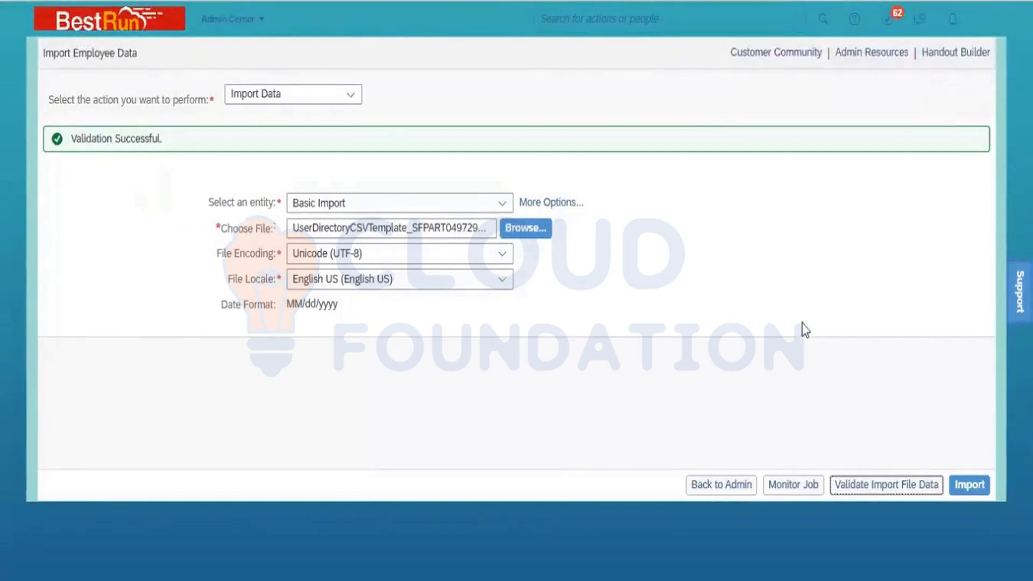
left_click(970, 491)
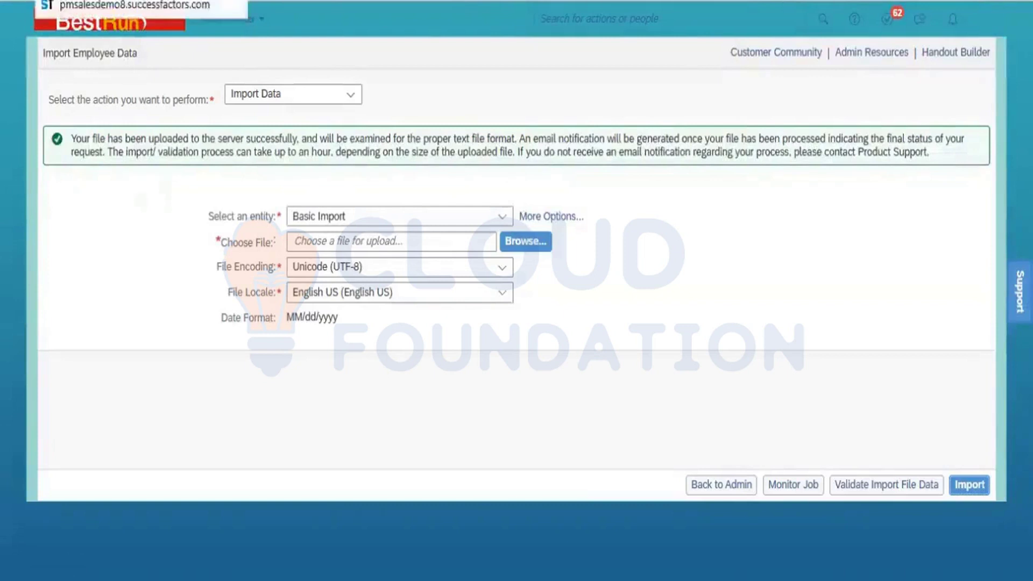
Step: In a duplicate of the browser tab, search for "monitor job" and open the Monitor Job page to view the jobs' Download Status column
right_click(144, 1)
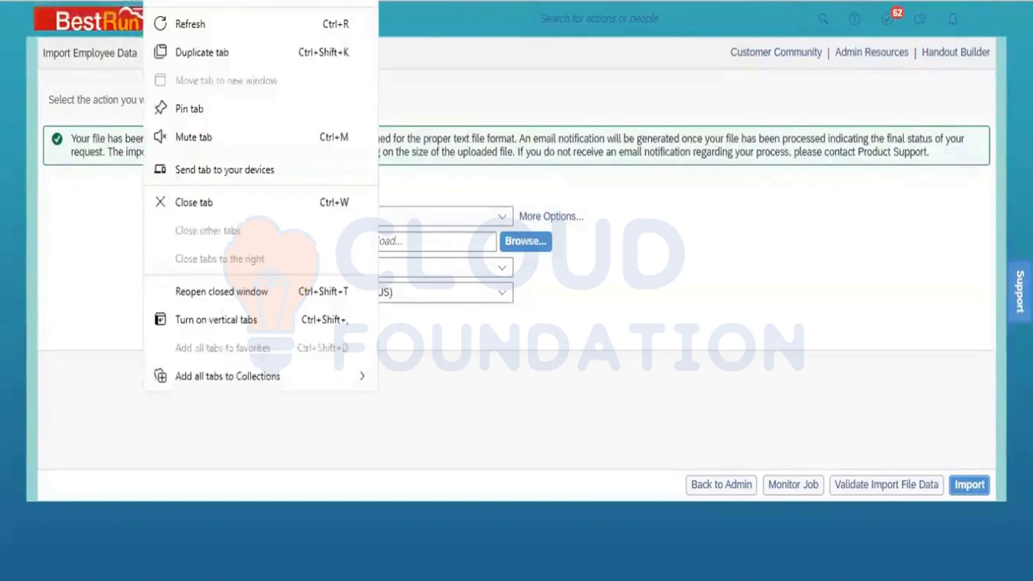
left_click(194, 46)
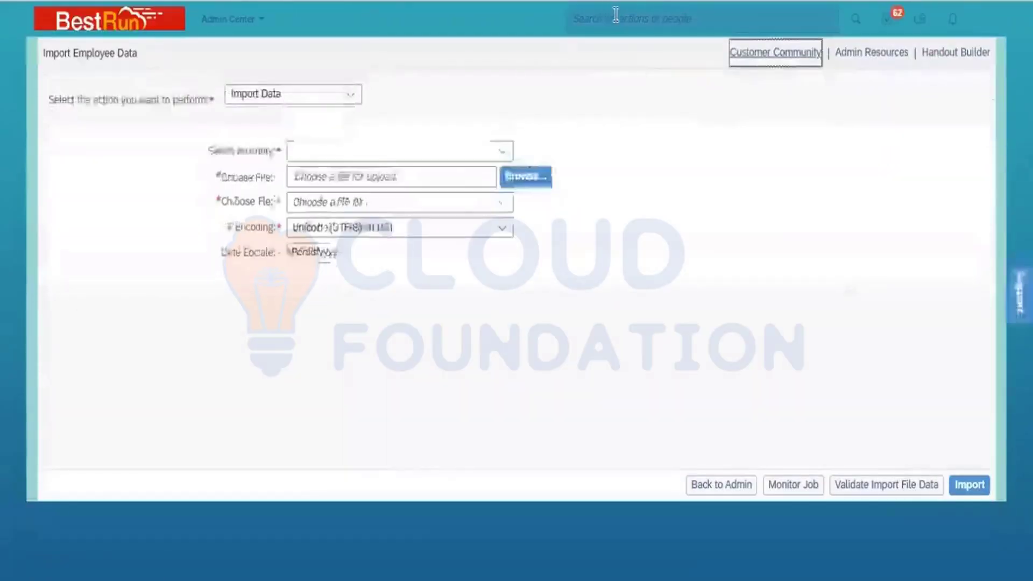
left_click(616, 16)
type("mon")
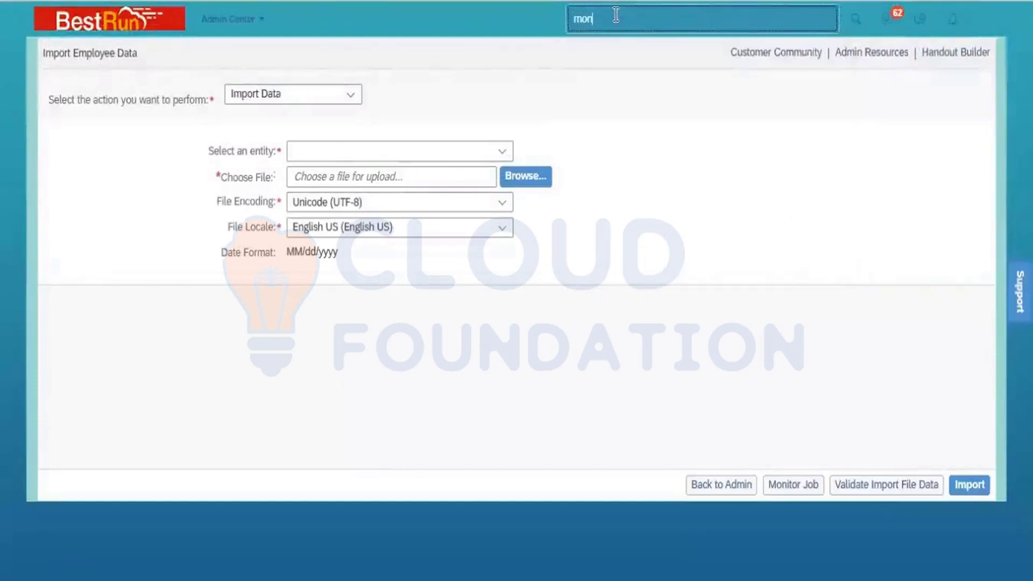
type("it")
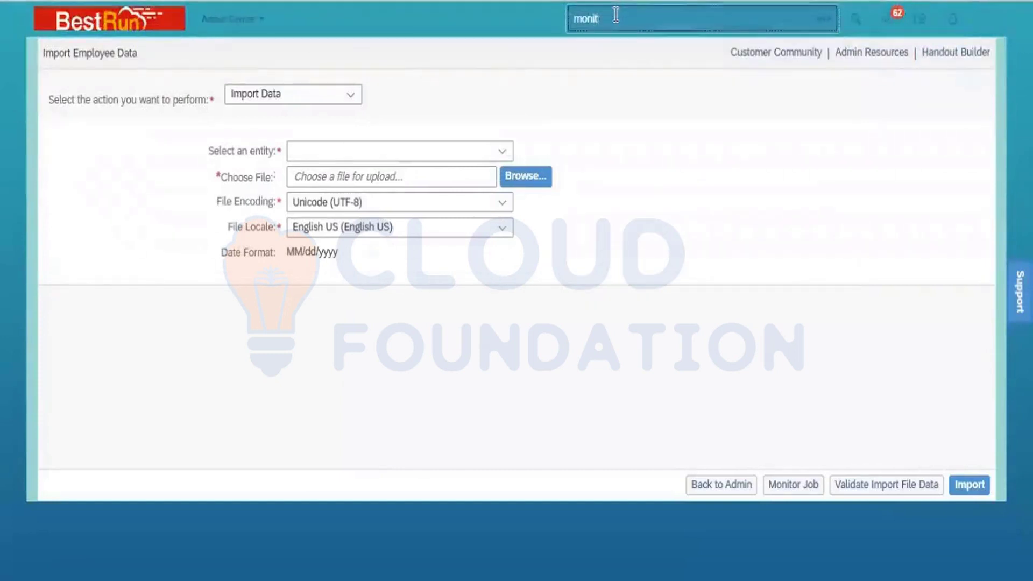
type("or job")
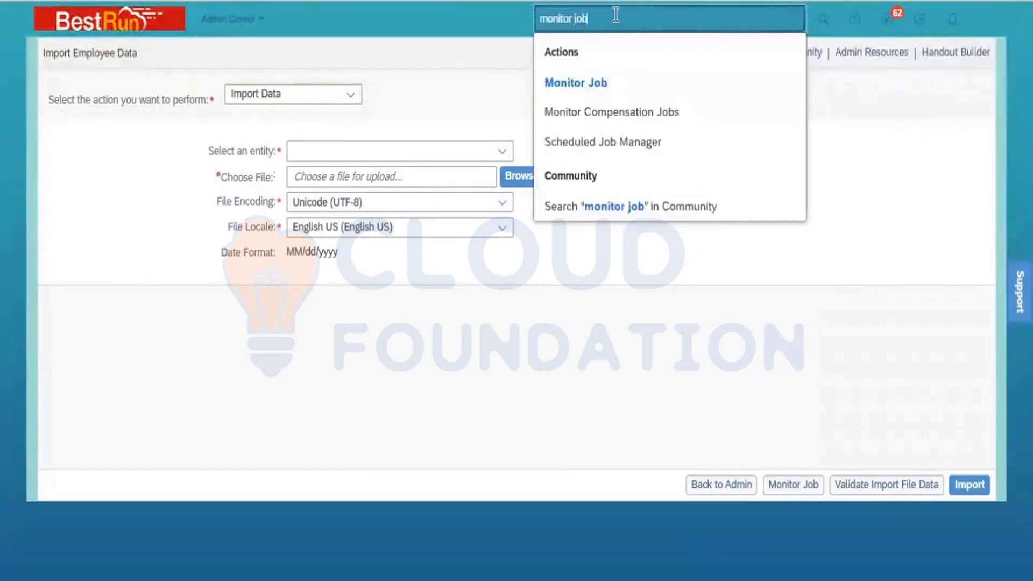
left_click(598, 85)
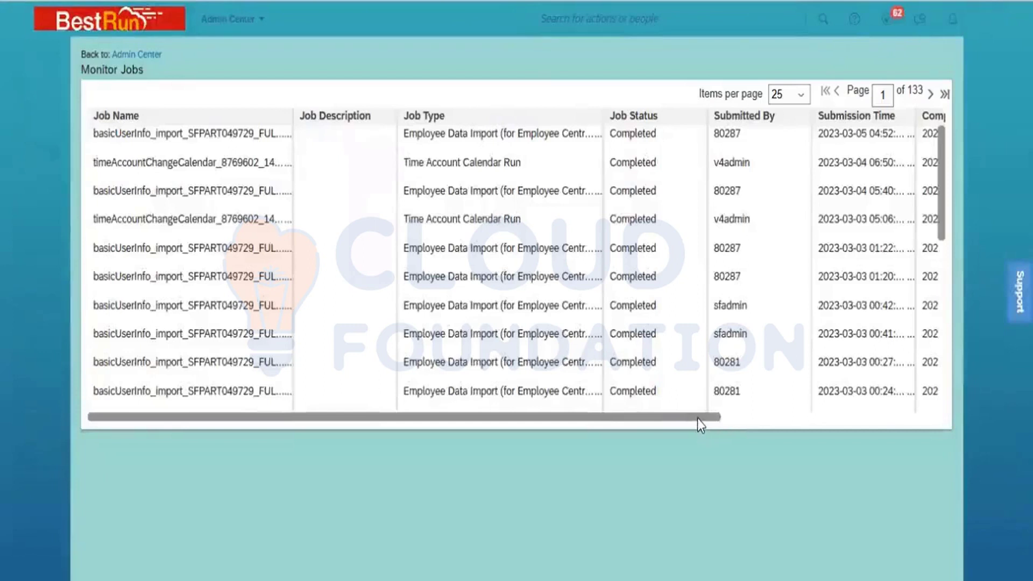
left_click_drag(708, 419, 914, 470)
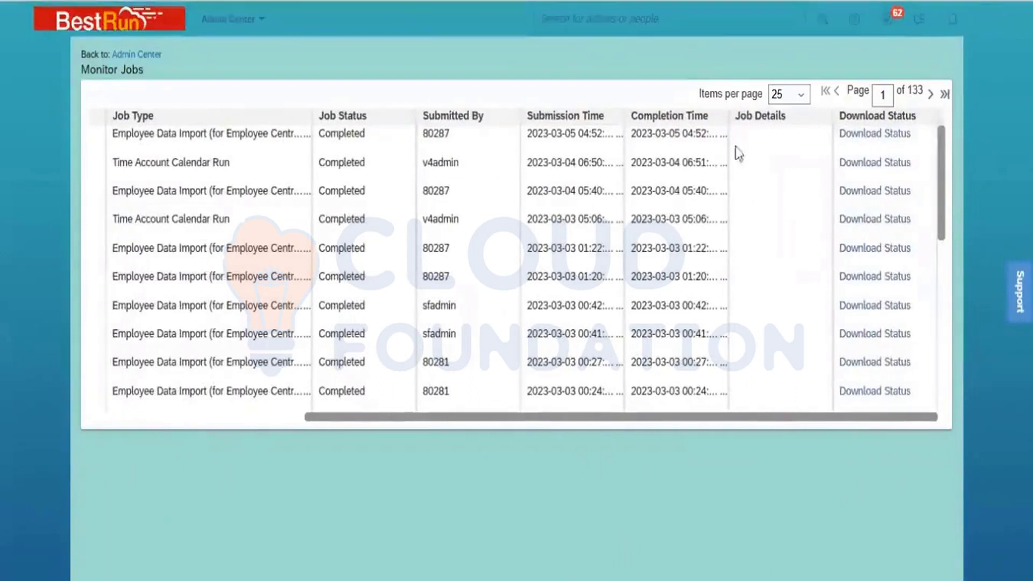
Step: Download the status file of the most recent employee data import job, review its import summary and Job Settings, and close the file
left_click(868, 137)
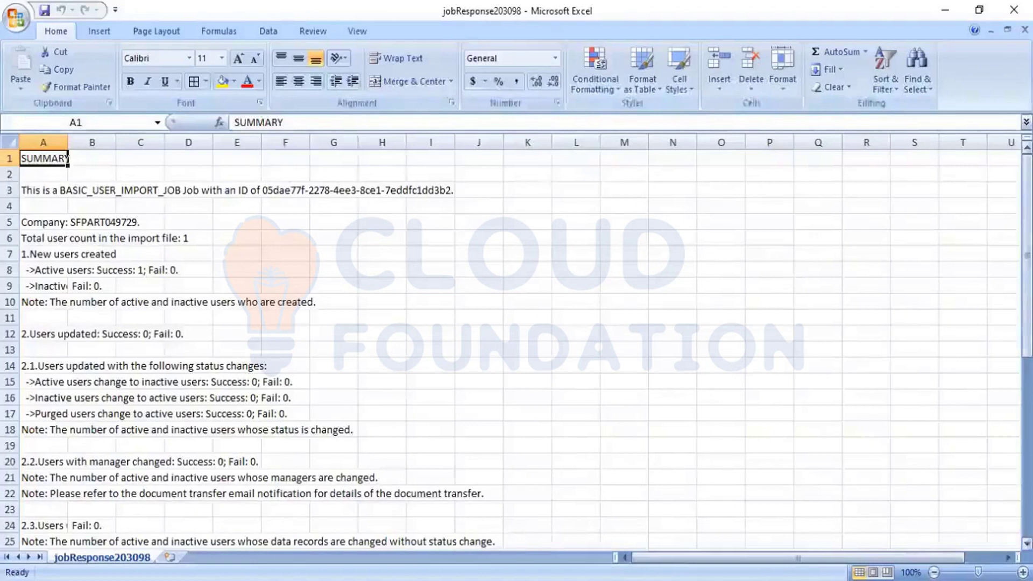
left_click_drag(1027, 238, 1027, 418)
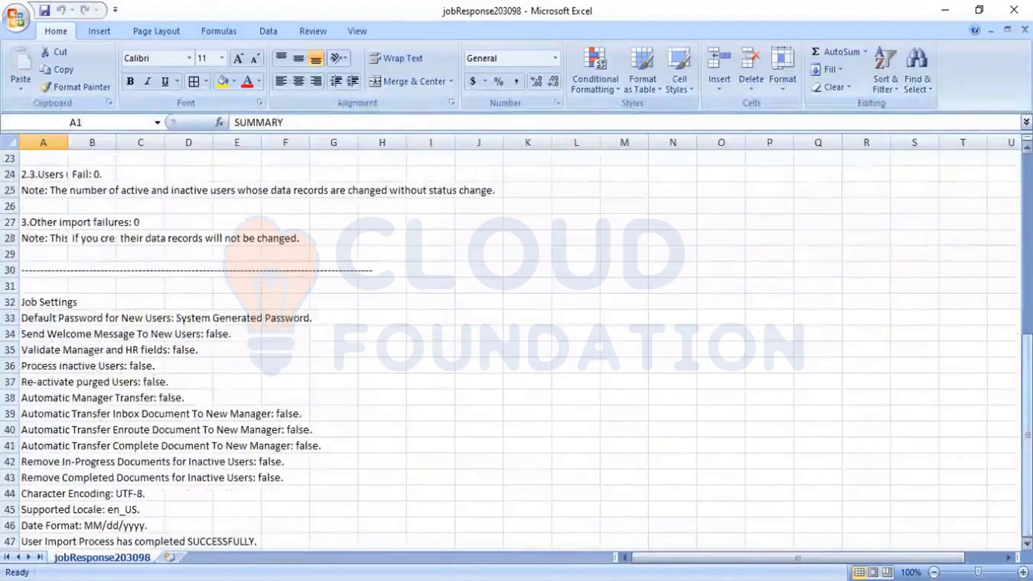
scroll(433, 415, "down", 2)
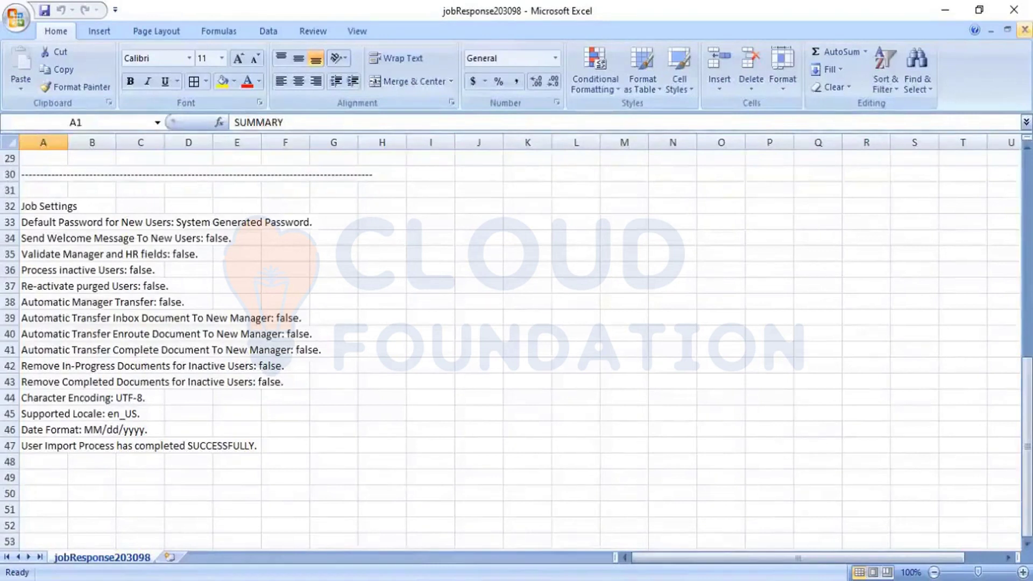
left_click(1025, 30)
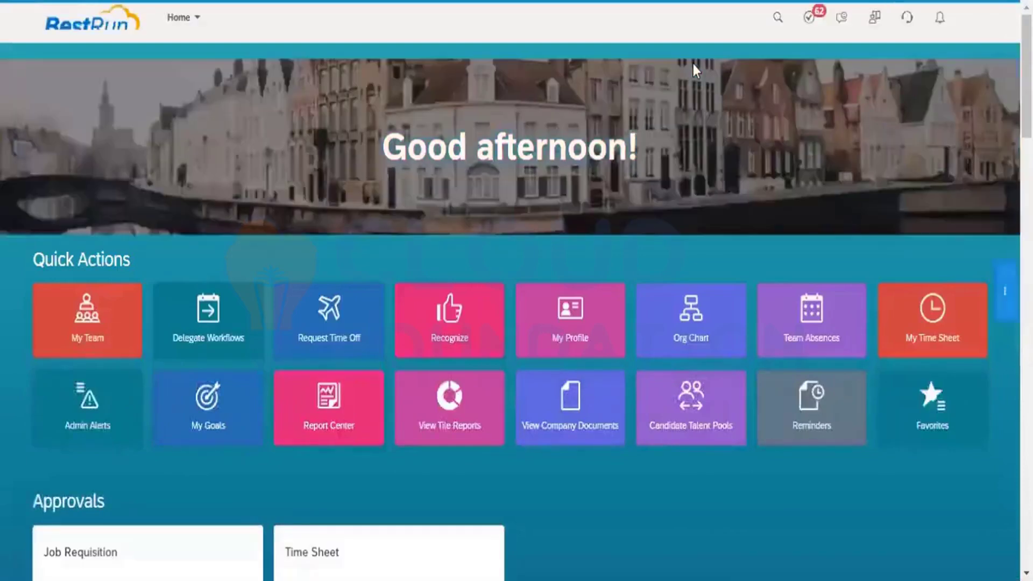
Step: From the home page, search for the imported employee by first name and open the profile of the match with the HR title
left_click(606, 10)
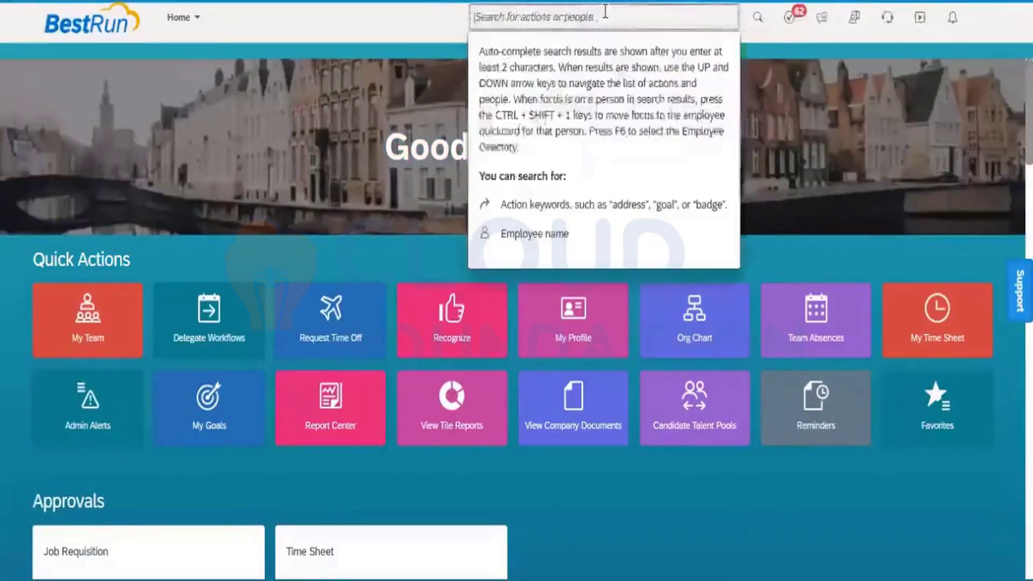
type("shalini")
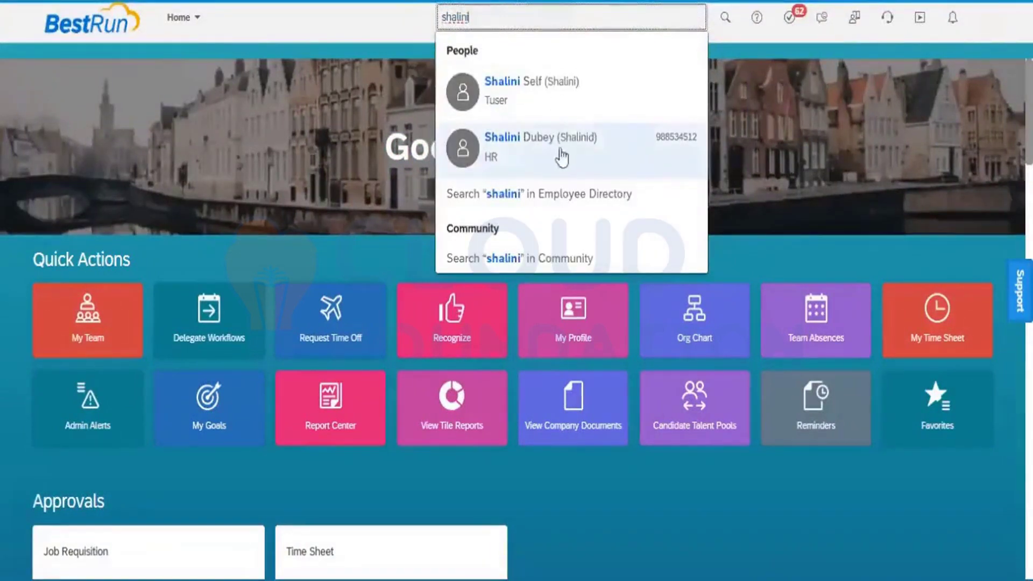
mouse_move(562, 158)
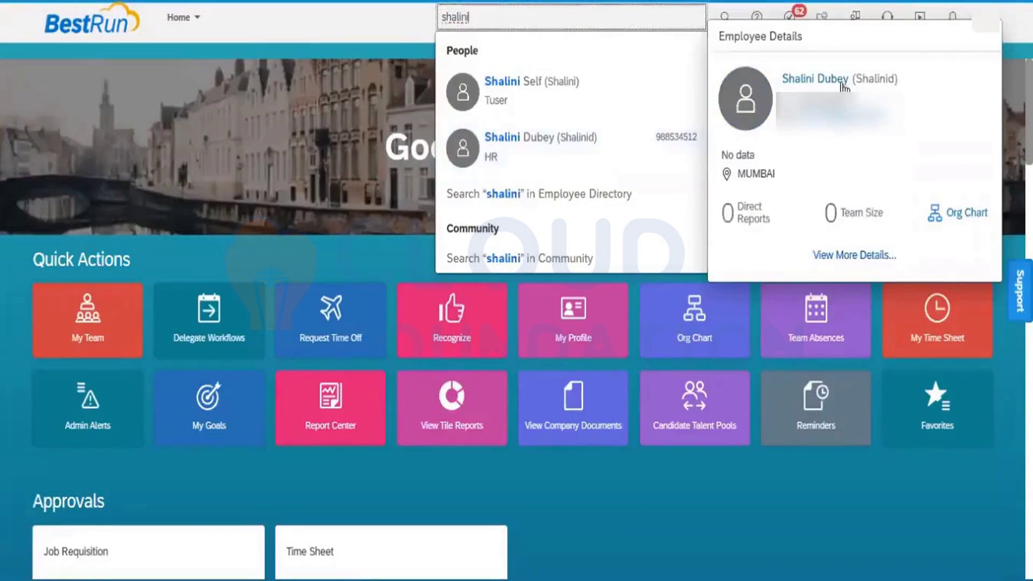
left_click(814, 80)
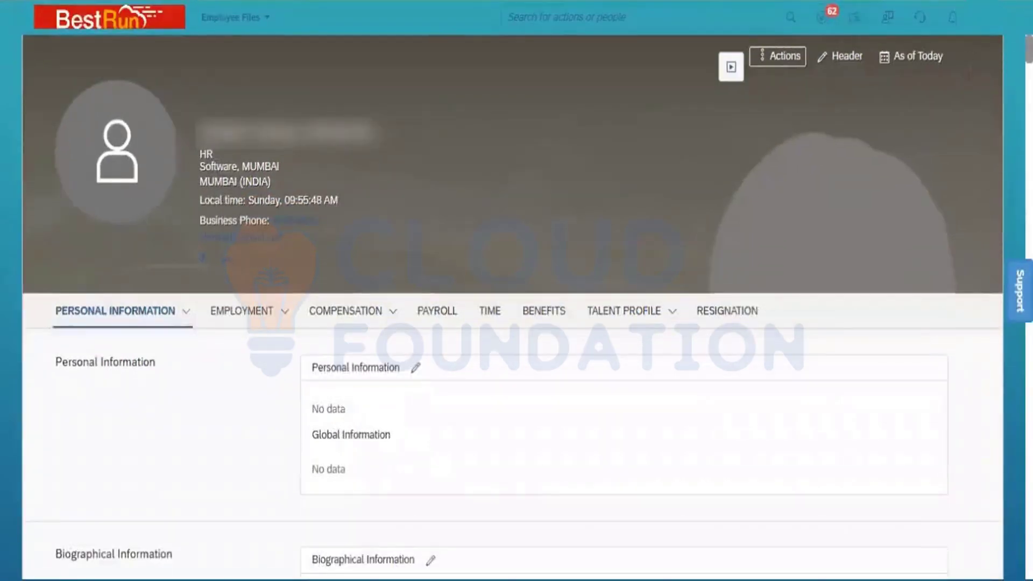
Step: Examine the Personal Information, Employment and Compensation sections of the imported employee's profile, and return to the profile header
scroll(516, 323, "down", 3)
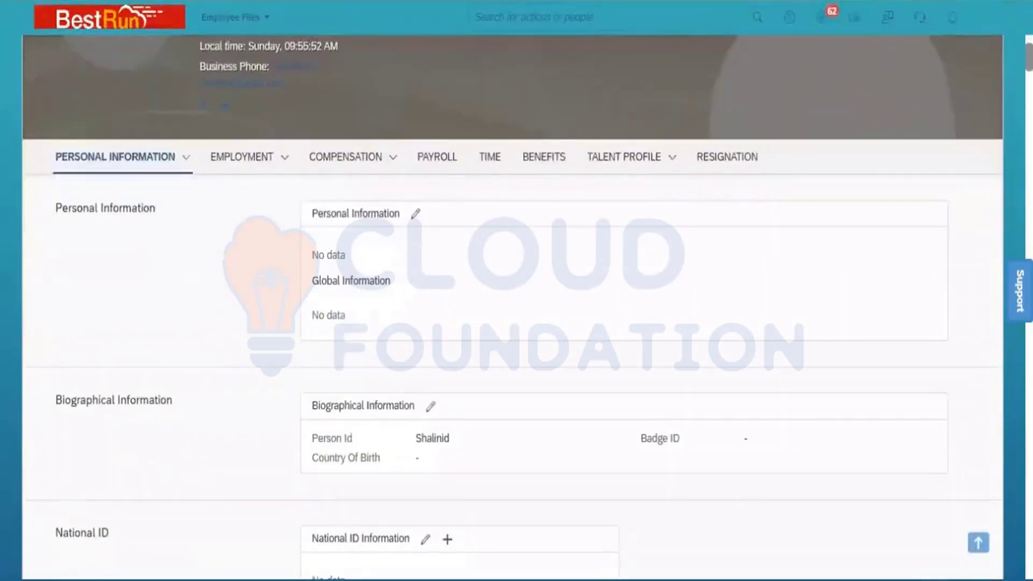
scroll(401, 309, "down", 2)
scroll(400, 310, "up", 5)
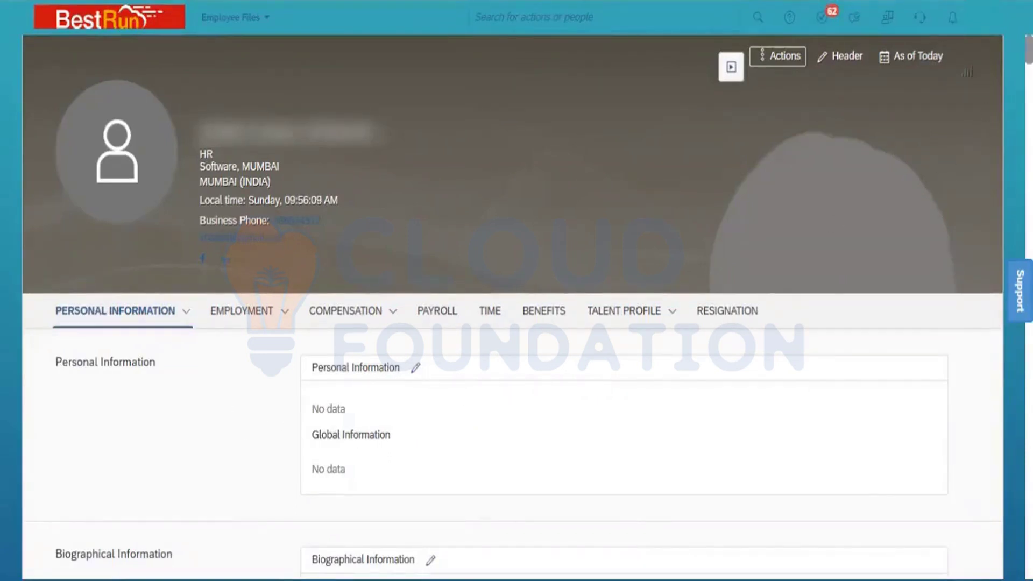
scroll(517, 377, "down", 3)
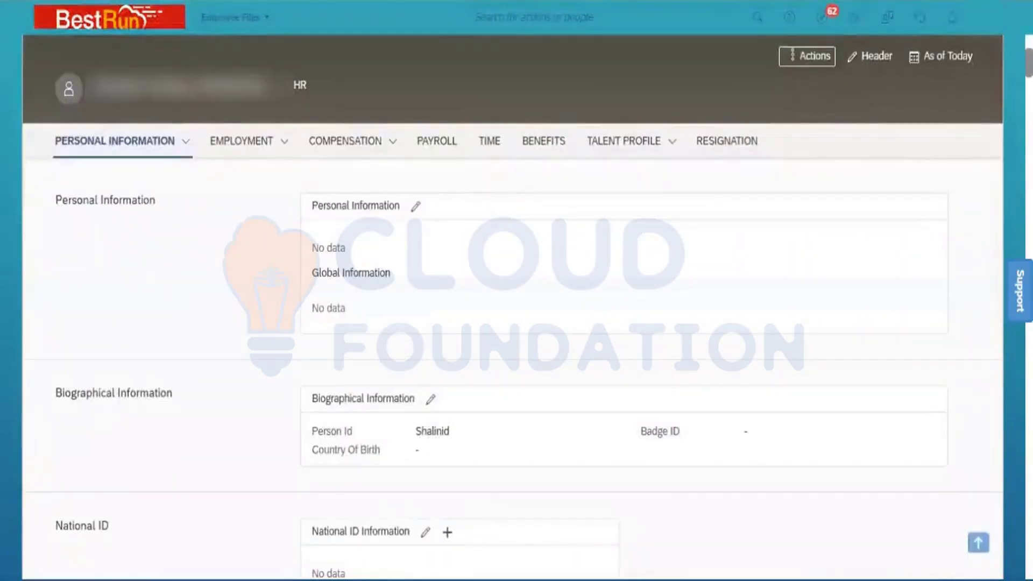
scroll(516, 377, "down", 5)
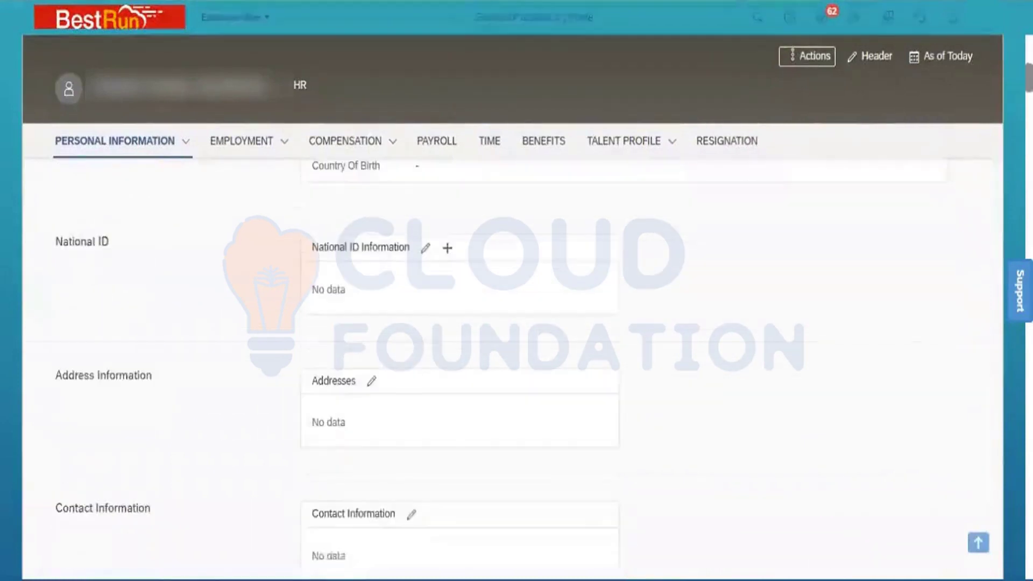
scroll(516, 377, "down", 4)
scroll(517, 377, "down", 6)
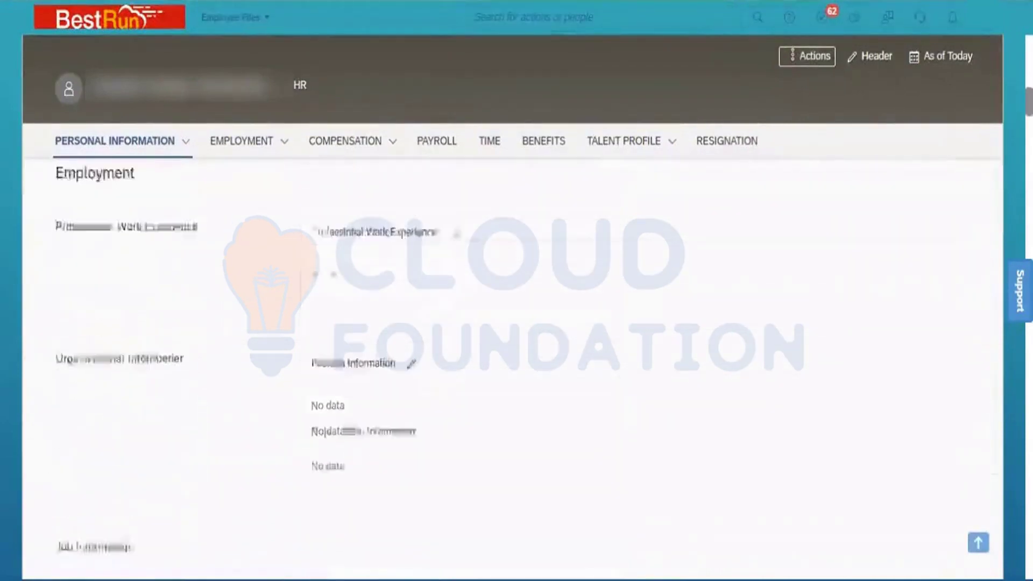
scroll(516, 376, "down", 4)
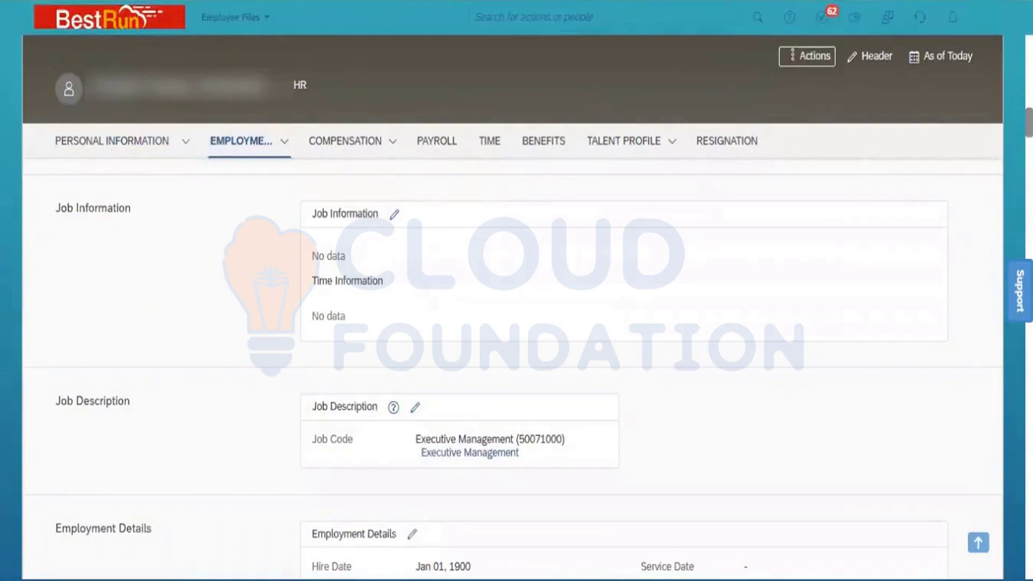
scroll(517, 377, "down", 4)
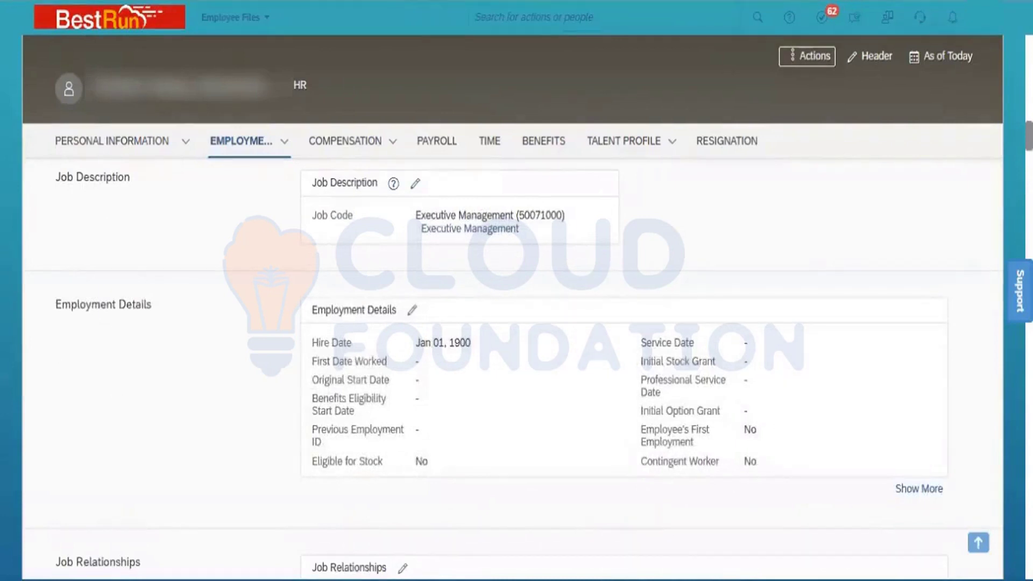
scroll(516, 366, "down", 2)
scroll(517, 366, "down", 2)
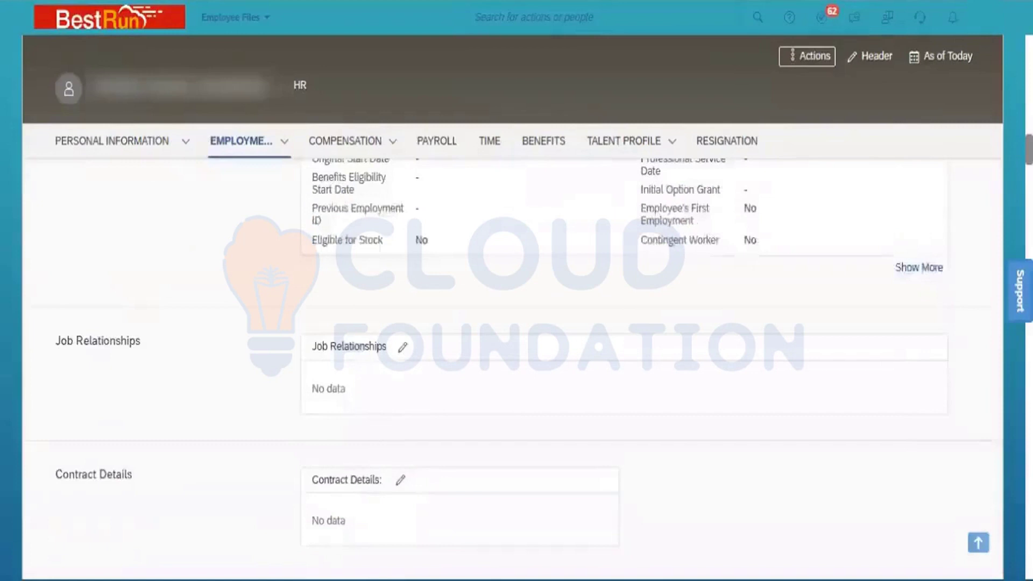
scroll(517, 366, "down", 3)
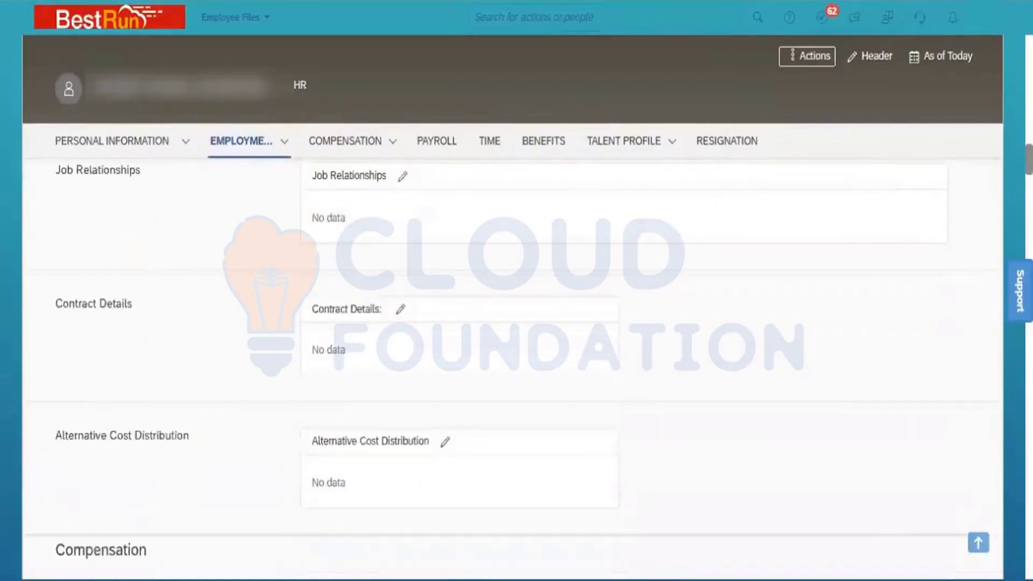
scroll(517, 366, "down", 4)
scroll(516, 365, "down", 4)
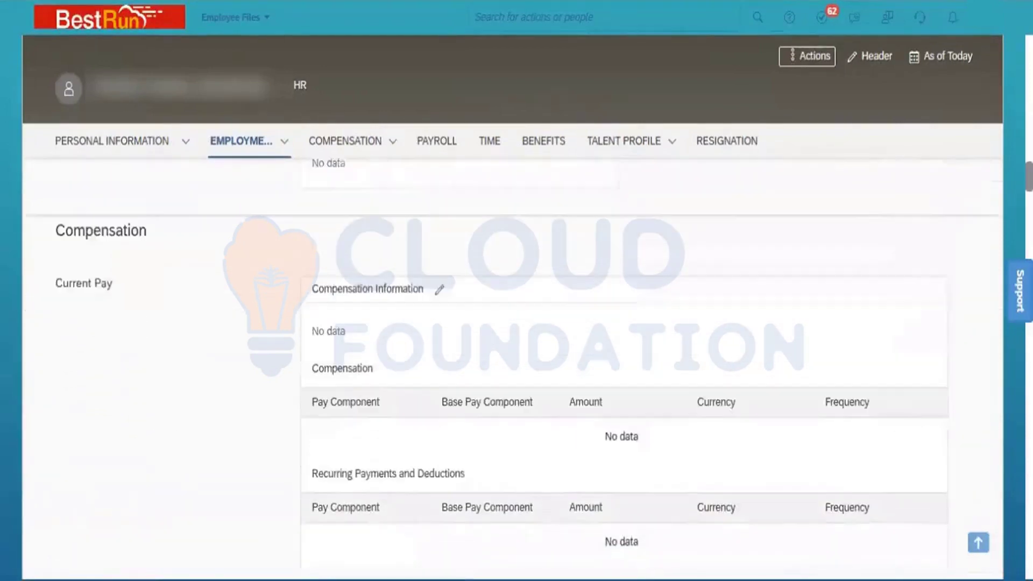
scroll(517, 365, "down", 4)
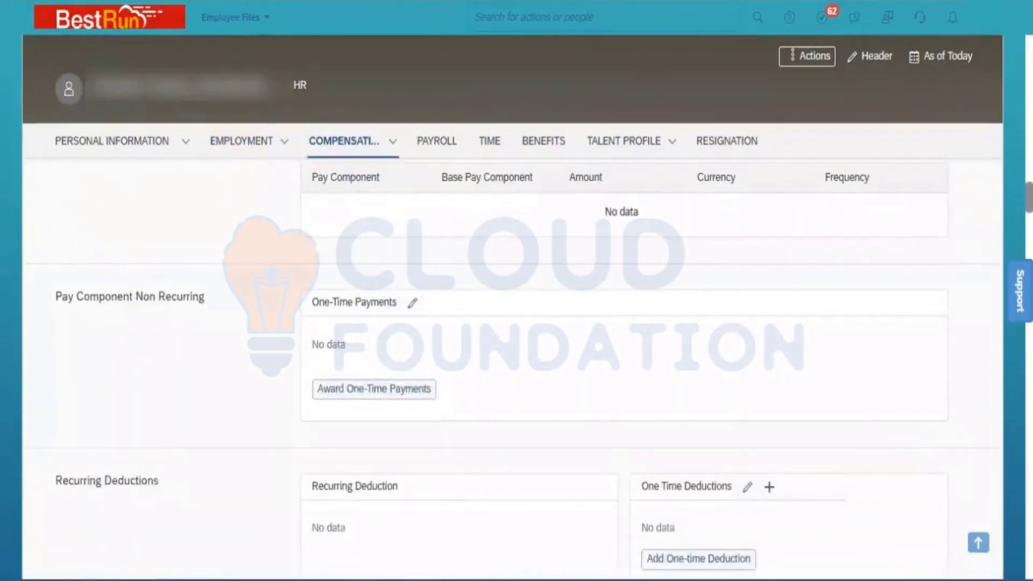
scroll(517, 366, "down", 5)
scroll(517, 366, "up", 20)
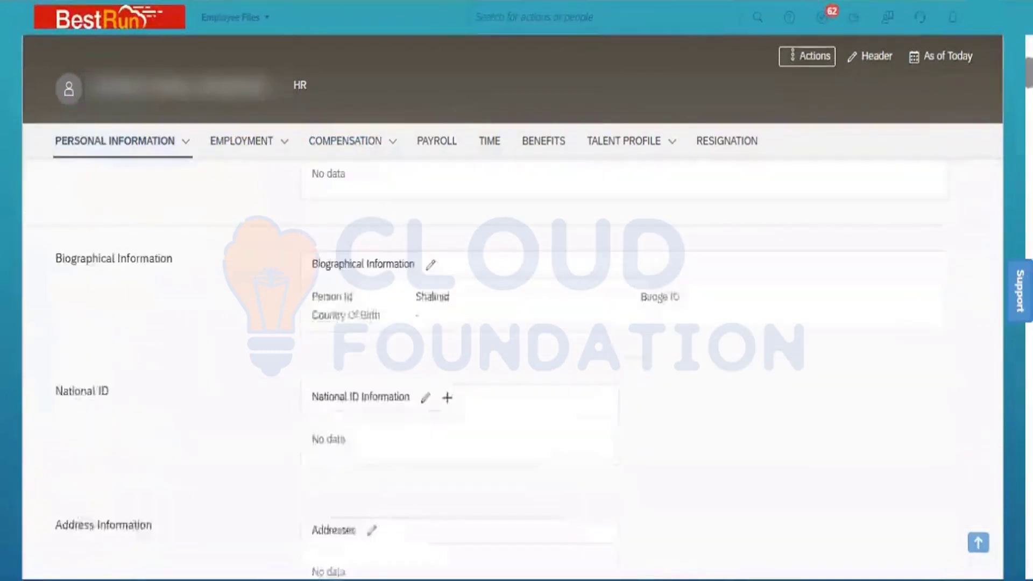
scroll(516, 366, "up", 5)
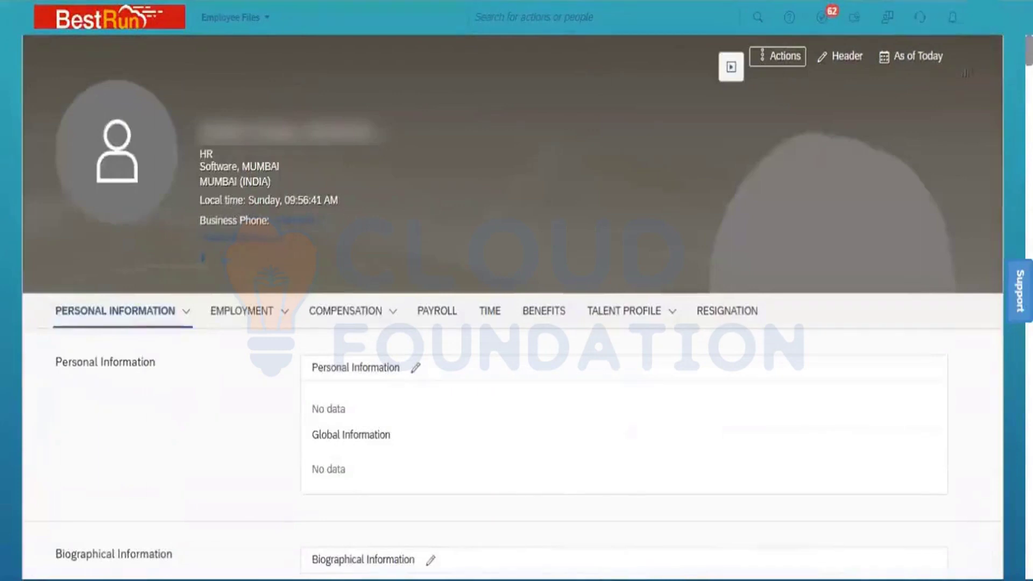